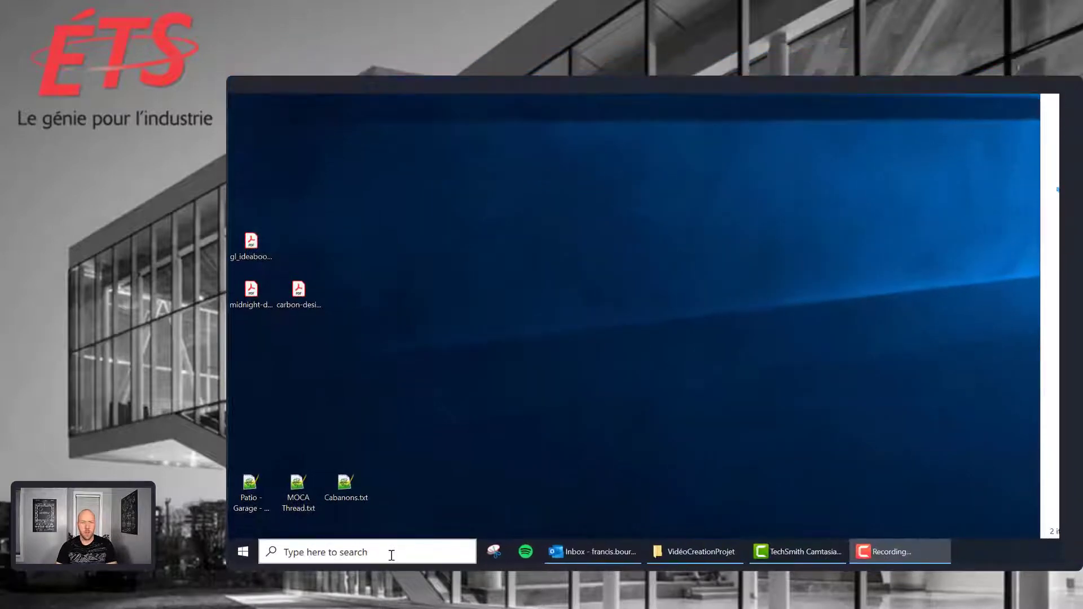
# Find and launch Quartus (Quartus Prime 20.1) from the Windows search.
pyautogui.click(392, 556)
pyautogui.write('q')
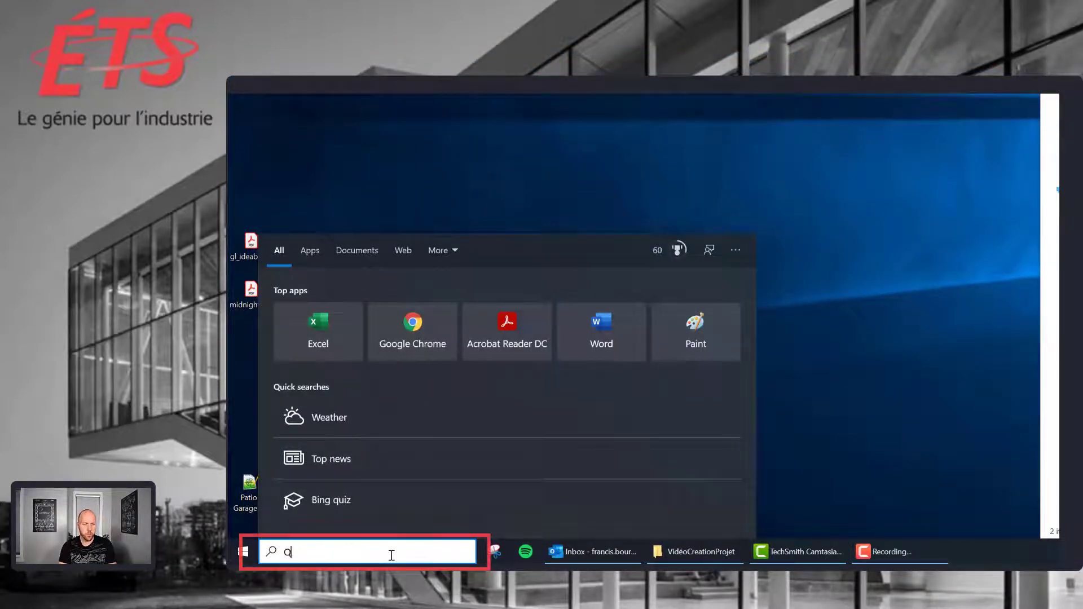
pyautogui.write('ua')
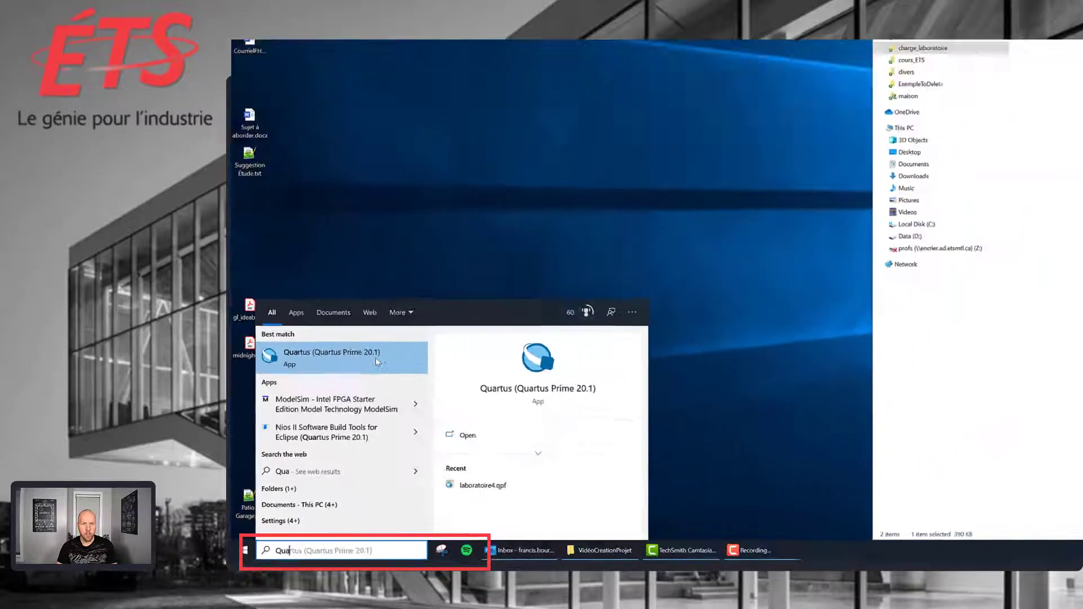
pyautogui.click(403, 328)
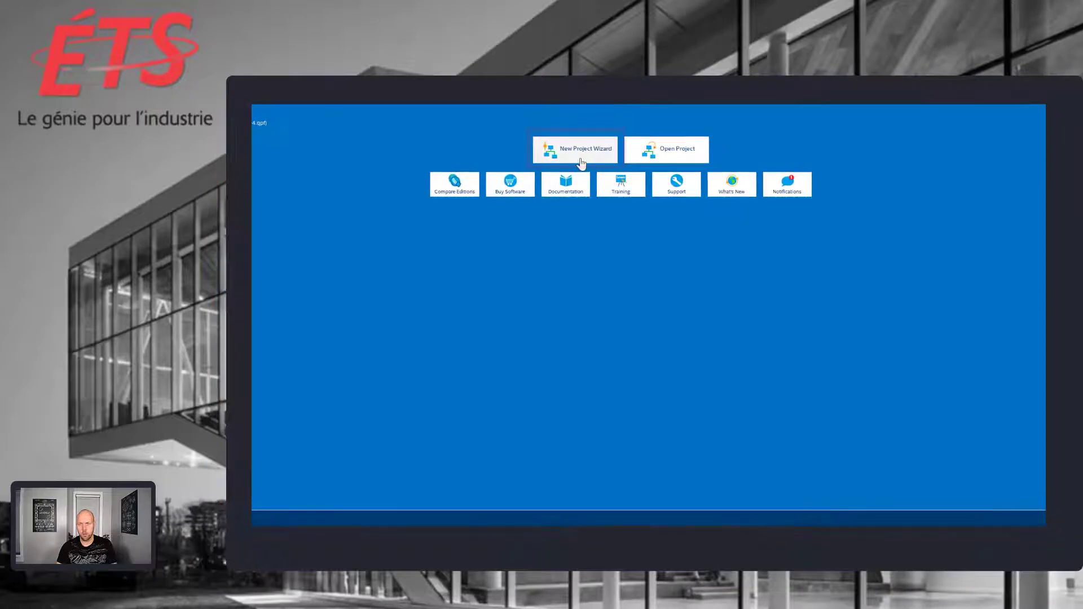
# Start a new project with the New Project Wizard and set its working directory to D:/Dropbox/charge_laboratoire/ELE140/Outil.
pyautogui.click(575, 164)
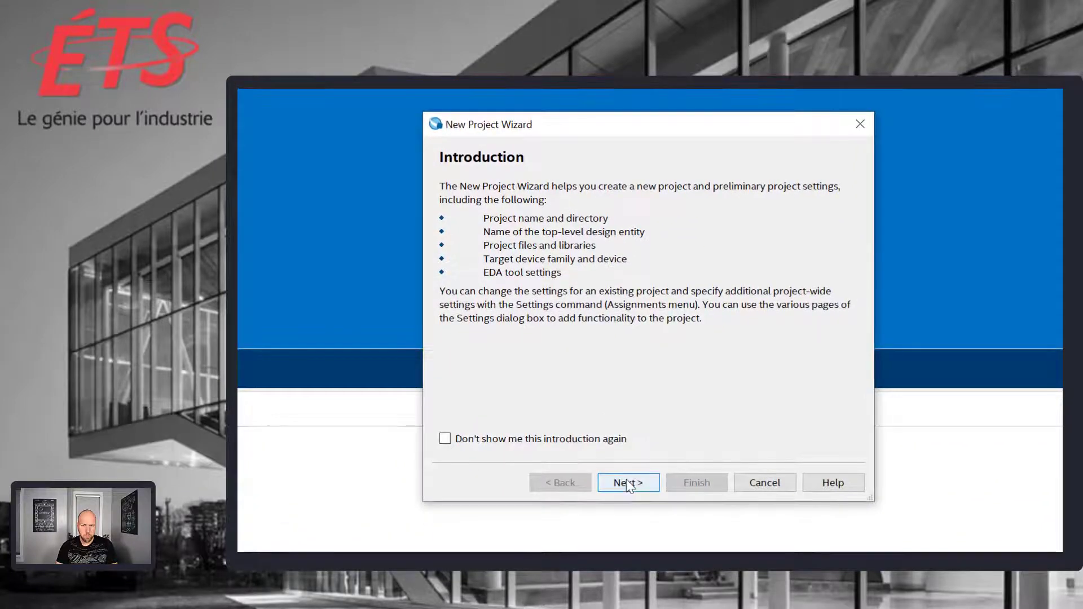
pyautogui.click(627, 485)
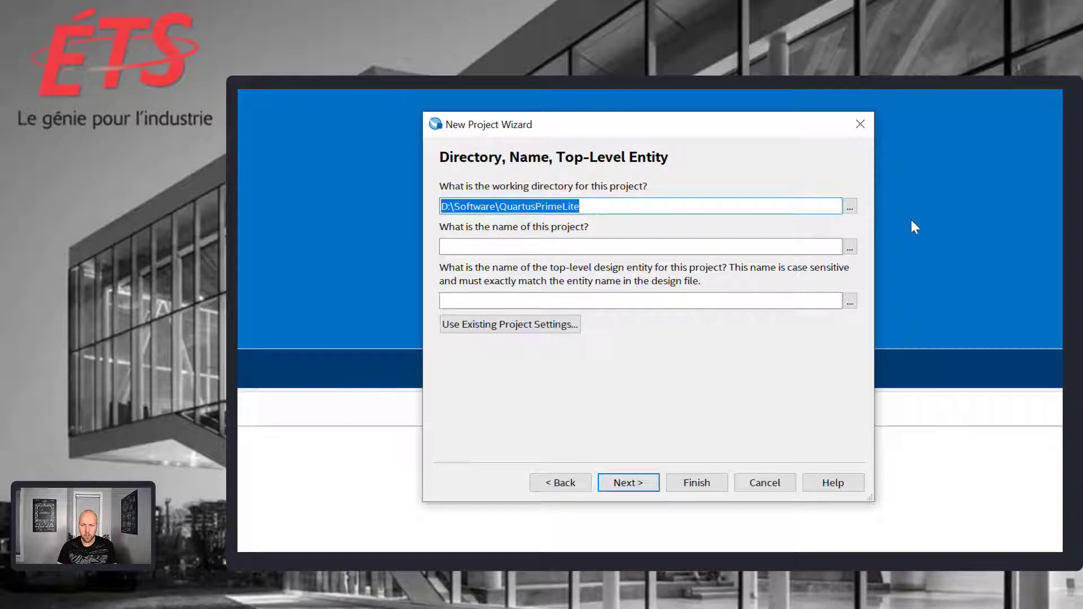
pyautogui.click(850, 206)
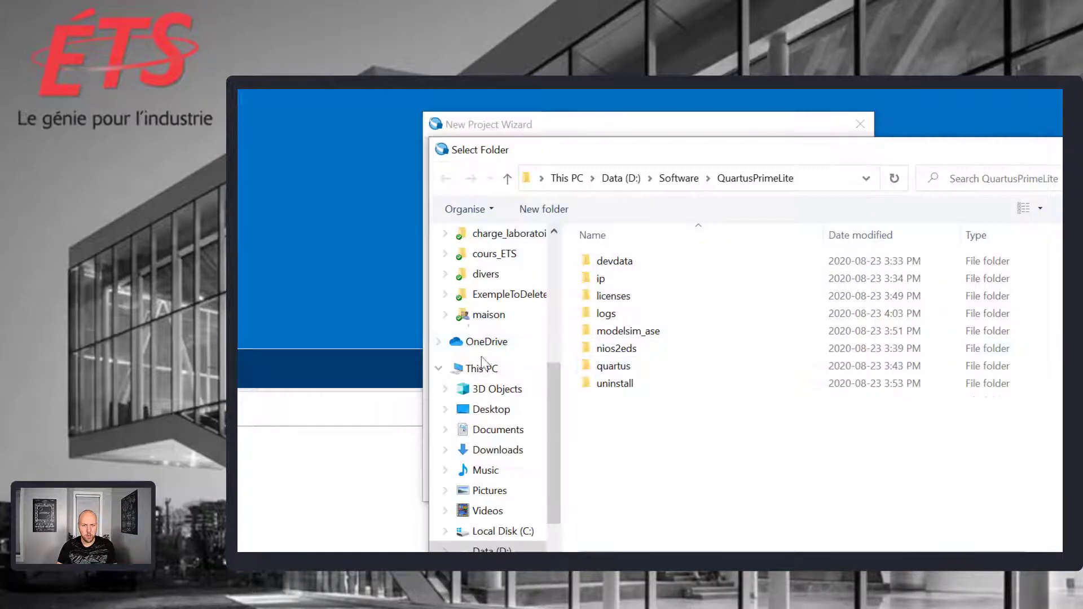
pyautogui.scroll(3, 491, 390)
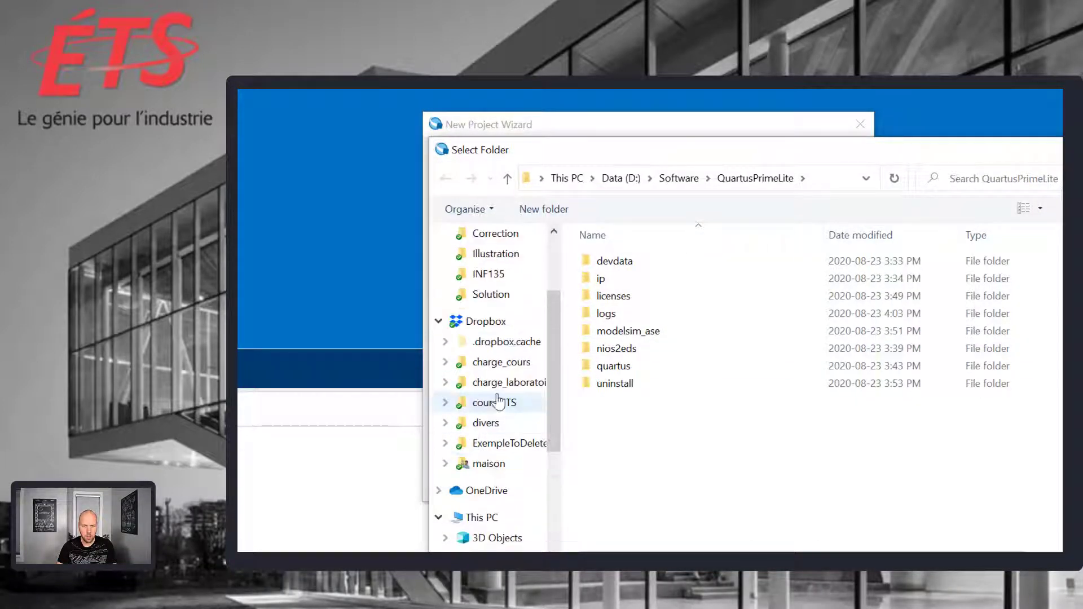
pyautogui.scroll(3, 499, 402)
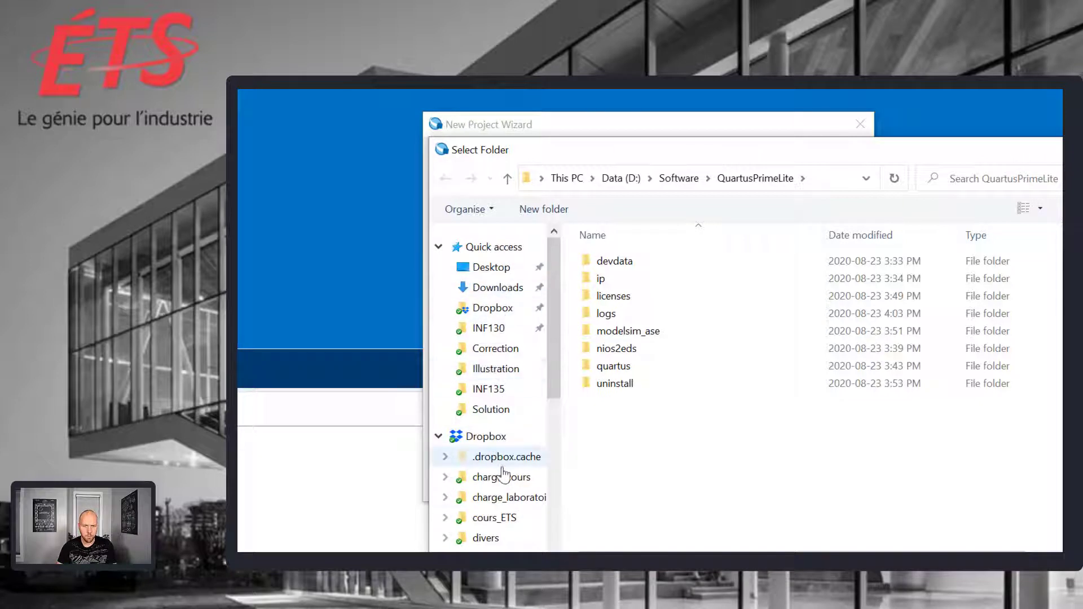
pyautogui.click(508, 497)
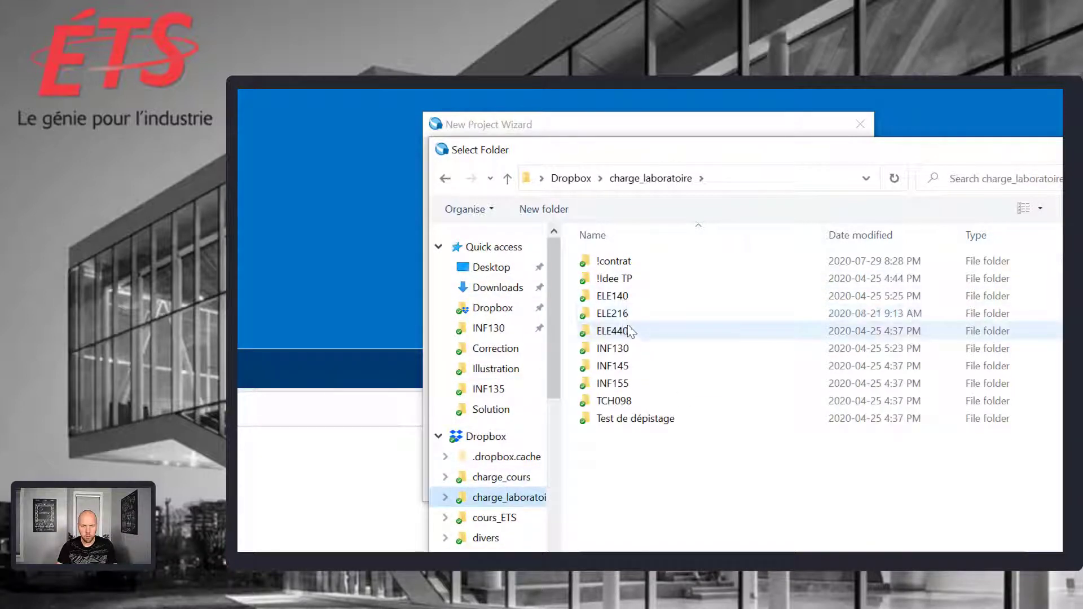
pyautogui.doubleClick(620, 299)
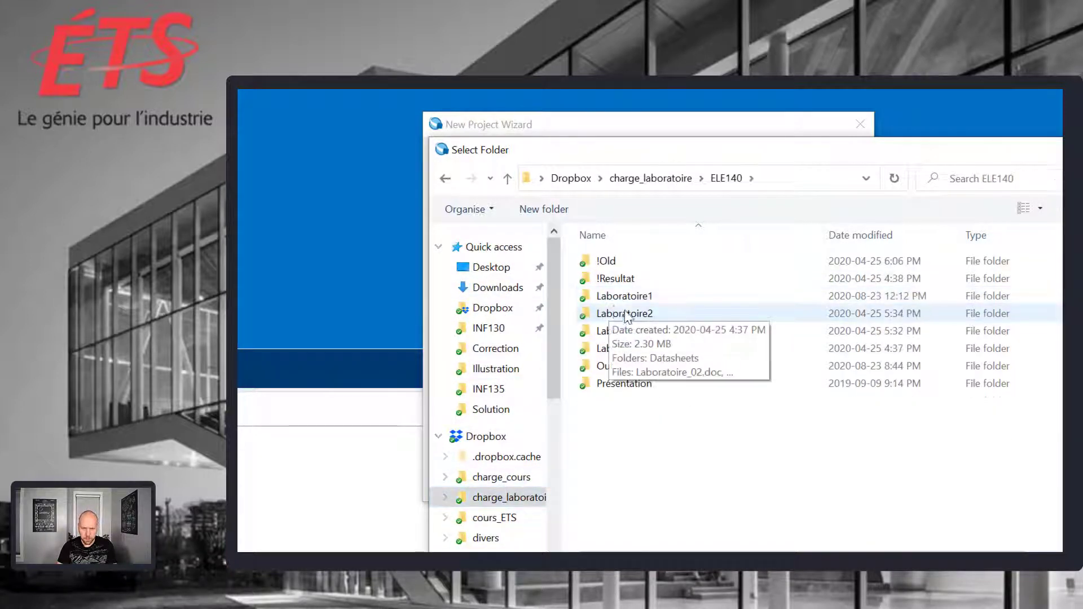
pyautogui.click(625, 367)
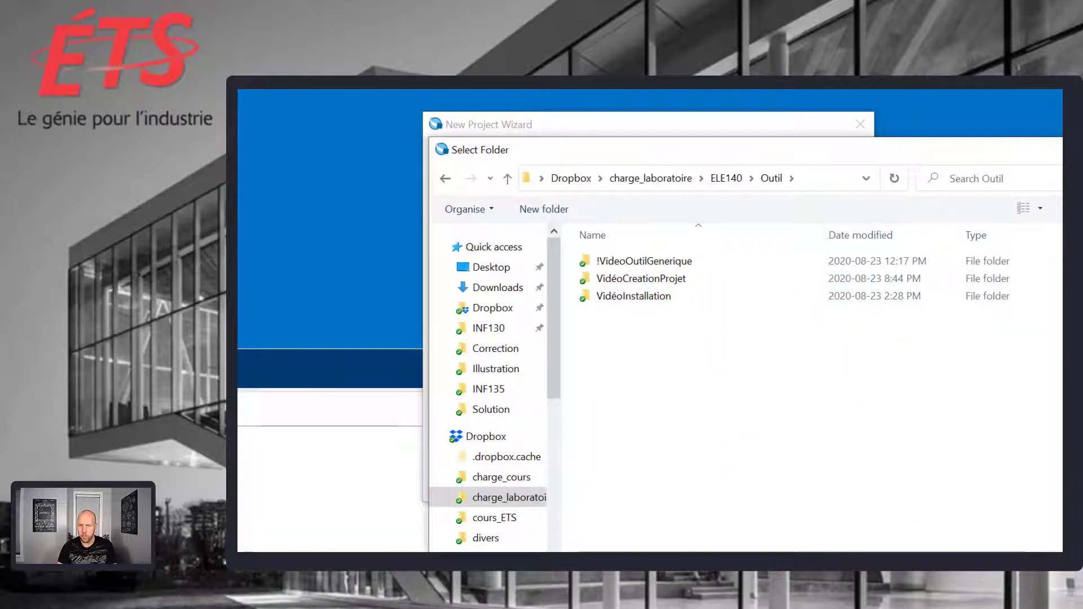
pyautogui.click(795, 522)
# Name the project and its top-level design entity PremierExemple.
pyautogui.click(621, 246)
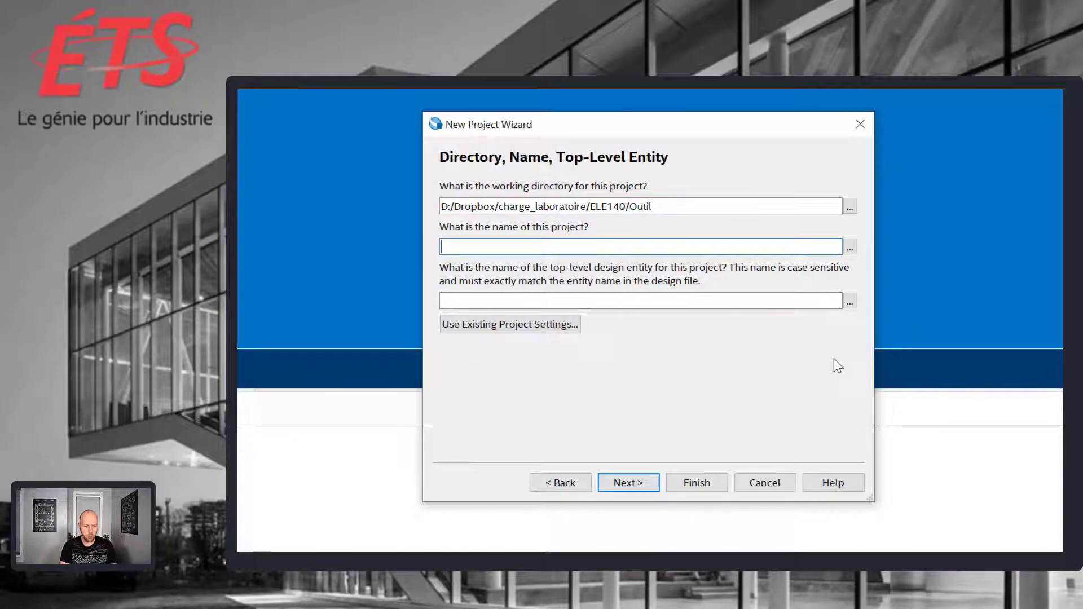
pyautogui.write('Prmeie')
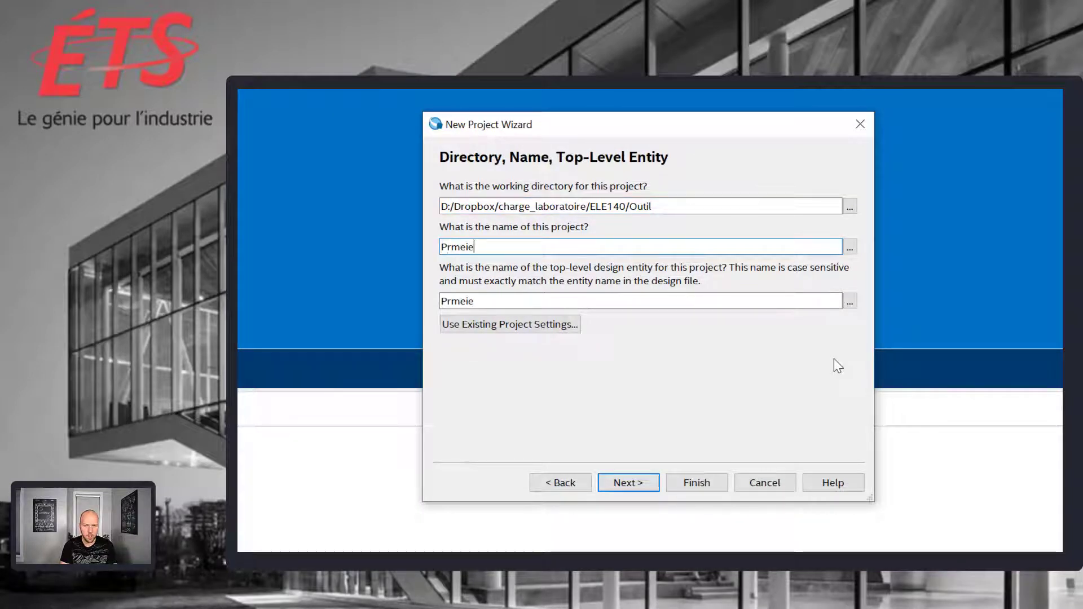
pyautogui.press('BackSpace')
pyautogui.press('BackSpace')
pyautogui.press('BackSpace')
pyautogui.press('BackSpace')
pyautogui.write('em')
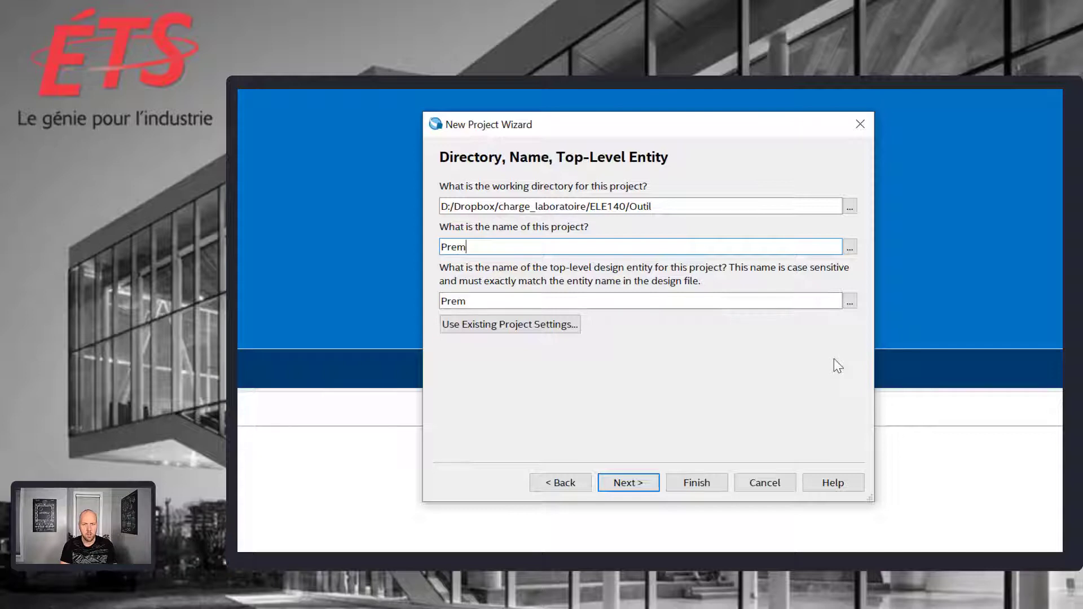
pyautogui.write('ierExemple')
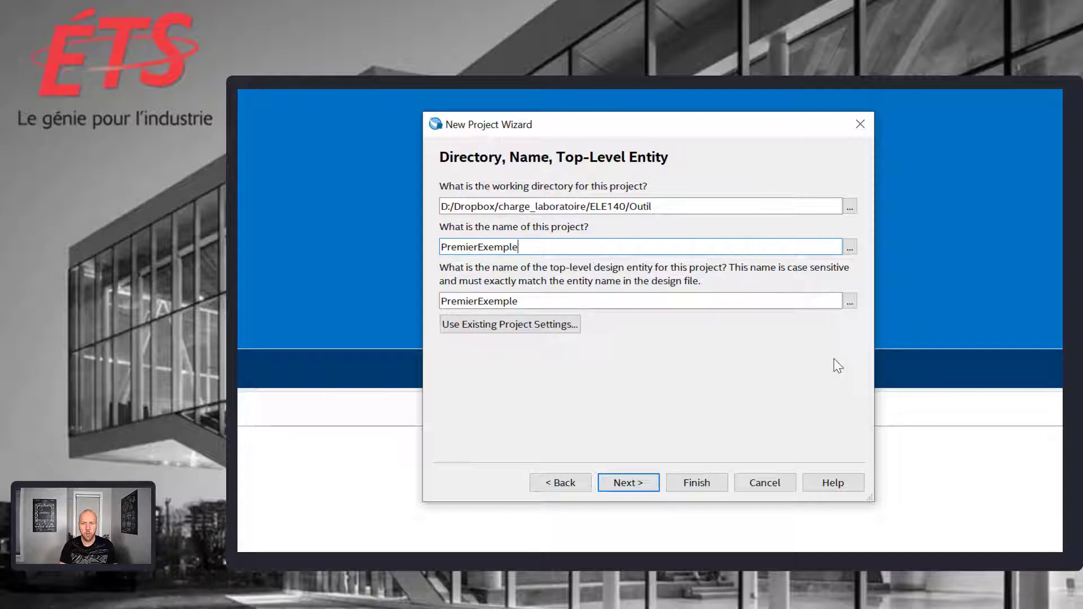
# Keep the Empty project type and continue to the device settings without adding any design files.
pyautogui.click(630, 489)
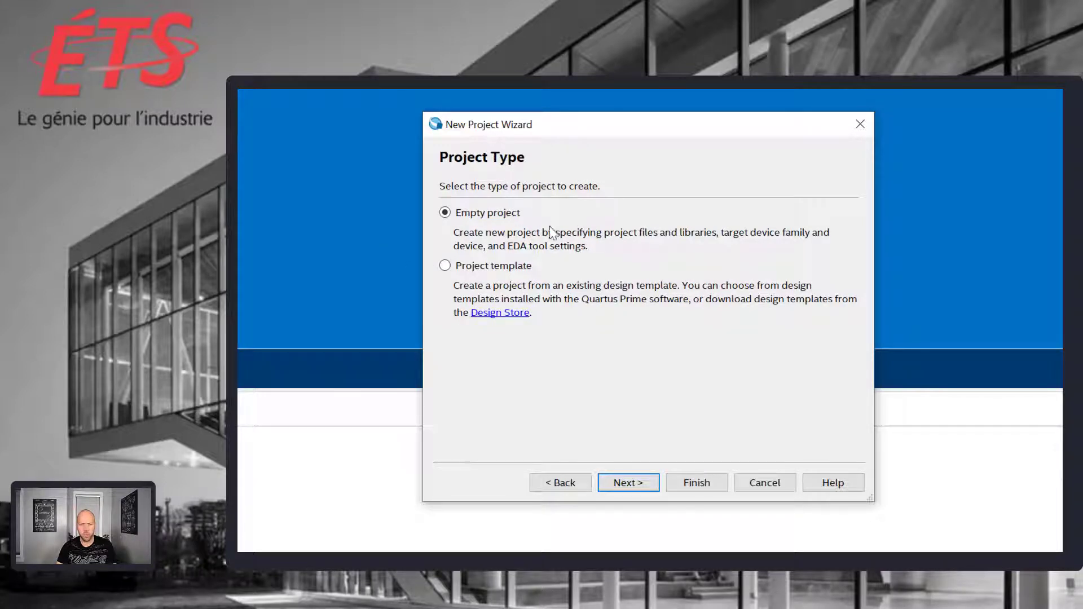
pyautogui.click(620, 483)
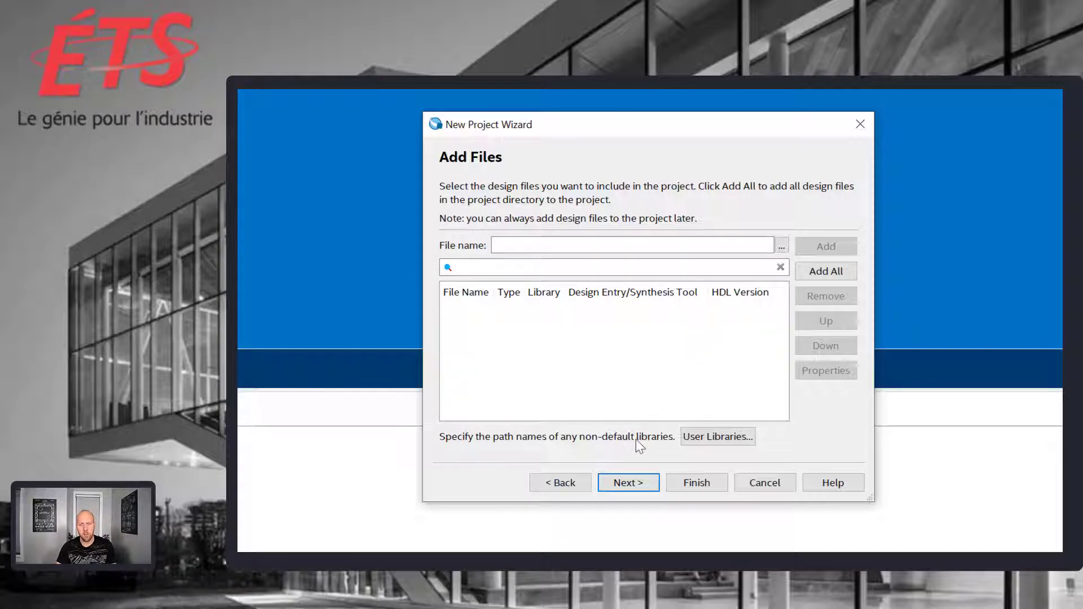
pyautogui.click(626, 484)
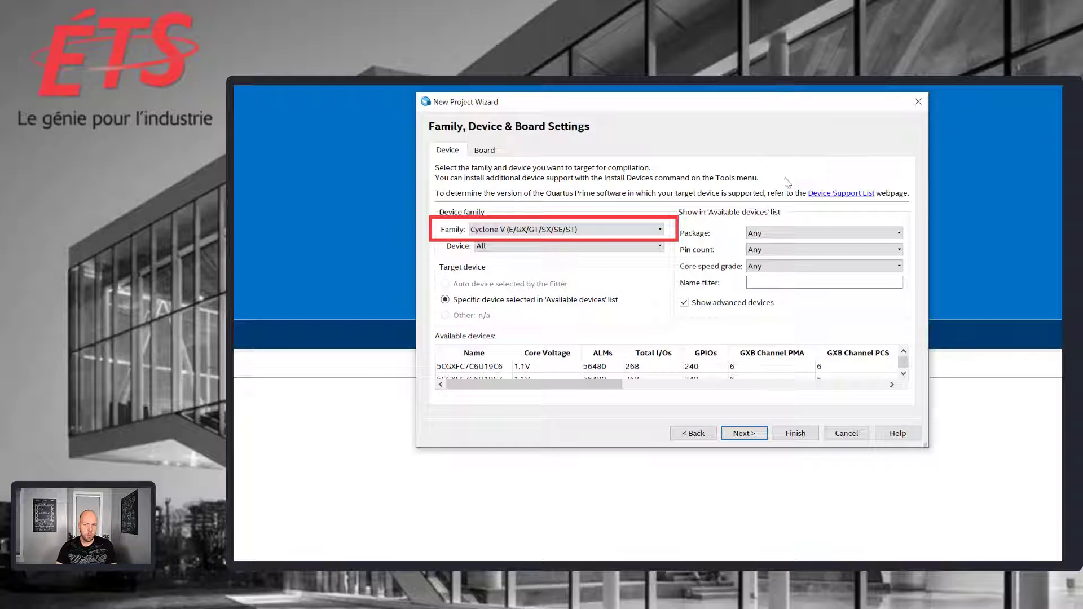
# Set the device family to MAX 10 (DA/DF/DC/SA/SC) and select 10M50DAF484C7G as the target device.
pyautogui.click(661, 230)
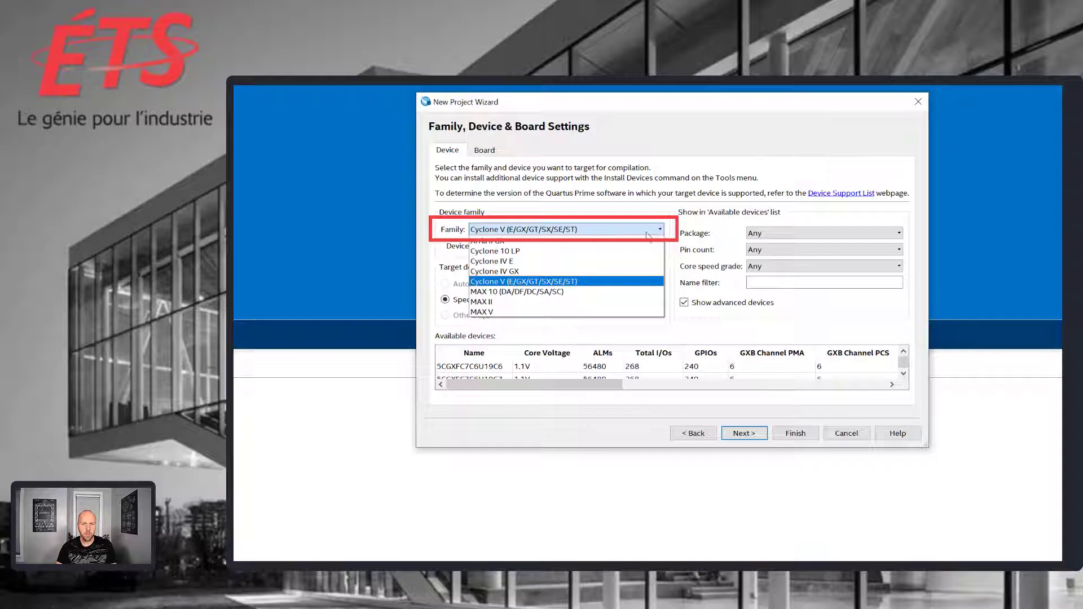
pyautogui.click(617, 292)
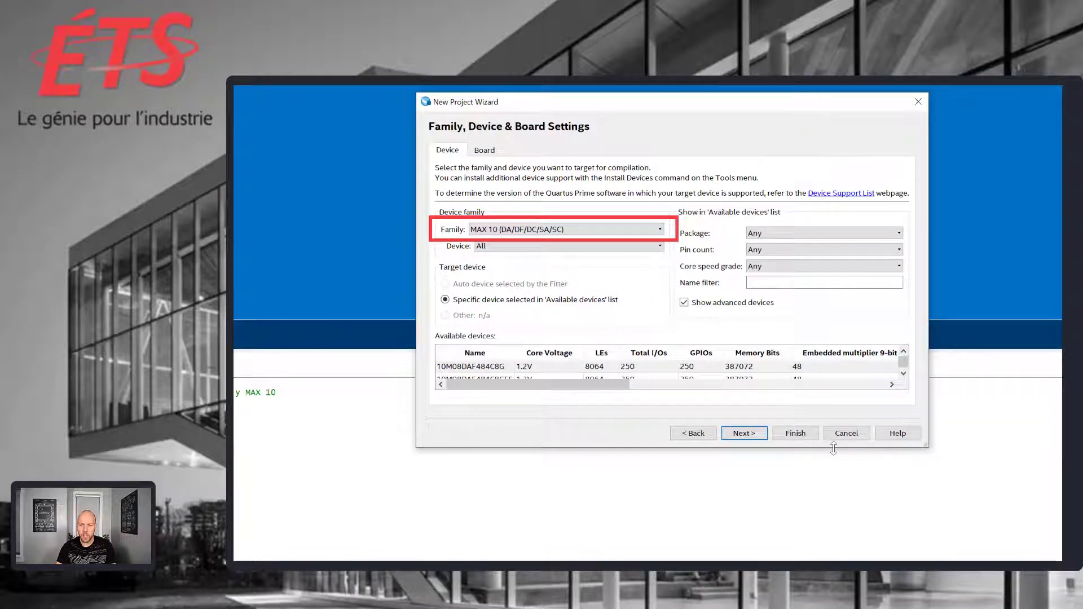
pyautogui.moveTo(834, 449); pyautogui.dragTo(834, 589)
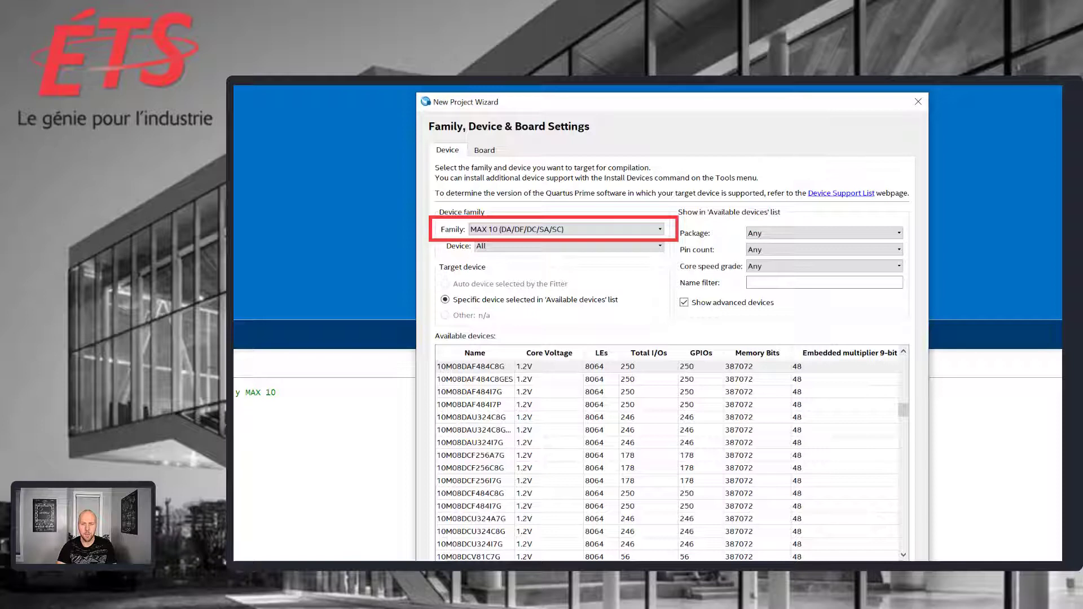
pyautogui.scroll(20, 671, 457)
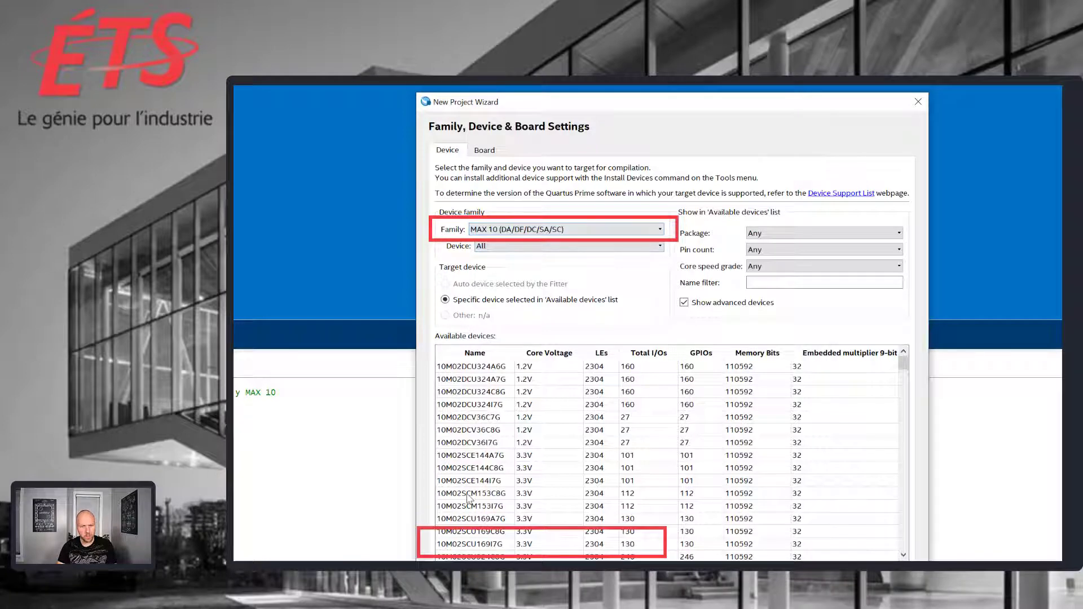
pyautogui.scroll(-1, 467, 498)
pyautogui.scroll(-15, 467, 497)
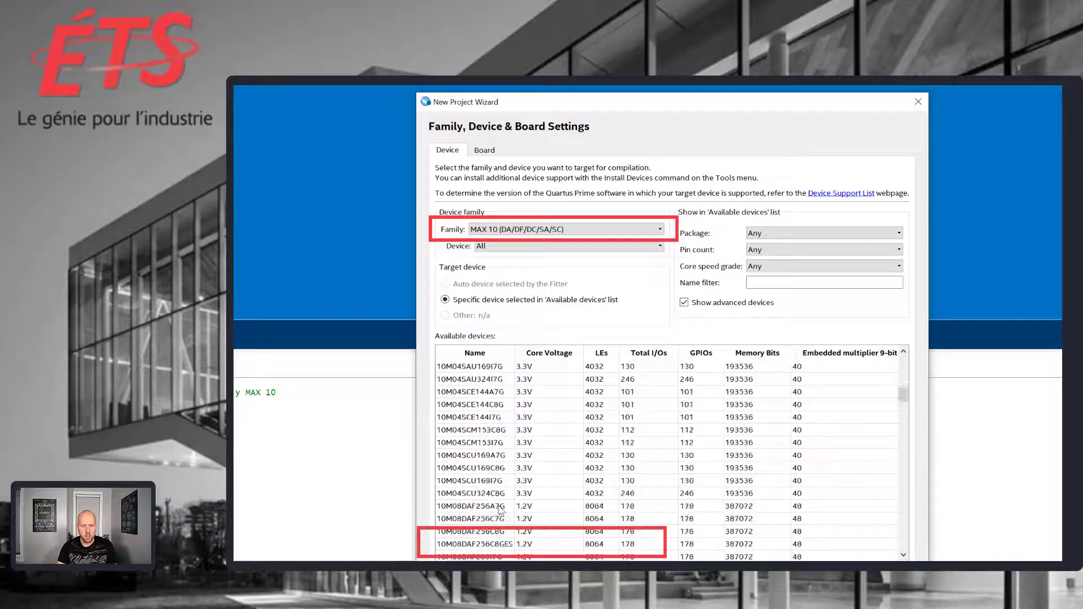
pyautogui.scroll(-15, 503, 519)
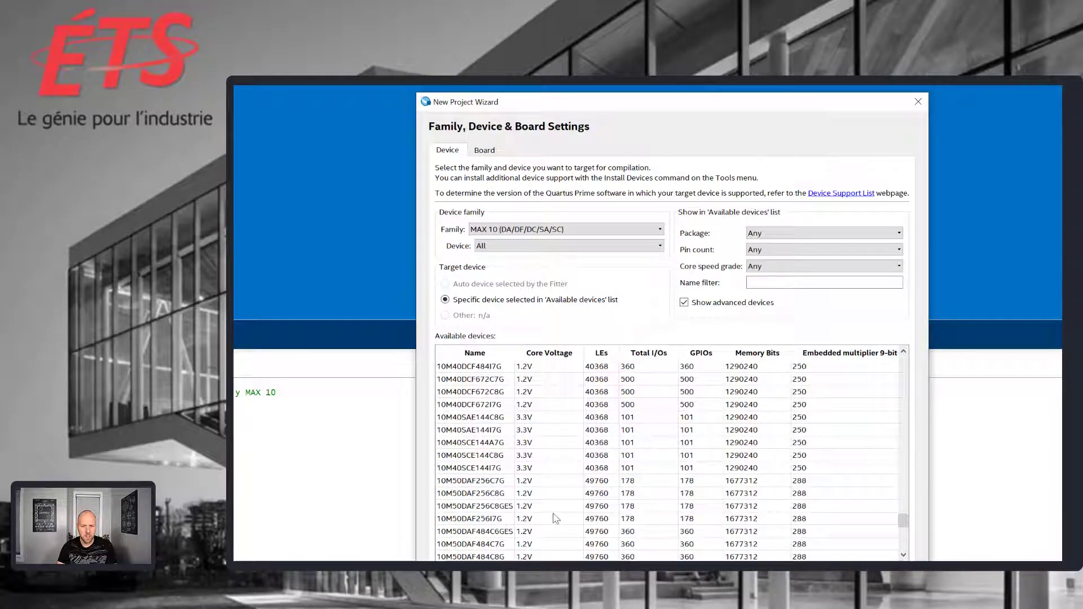
pyautogui.click(505, 545)
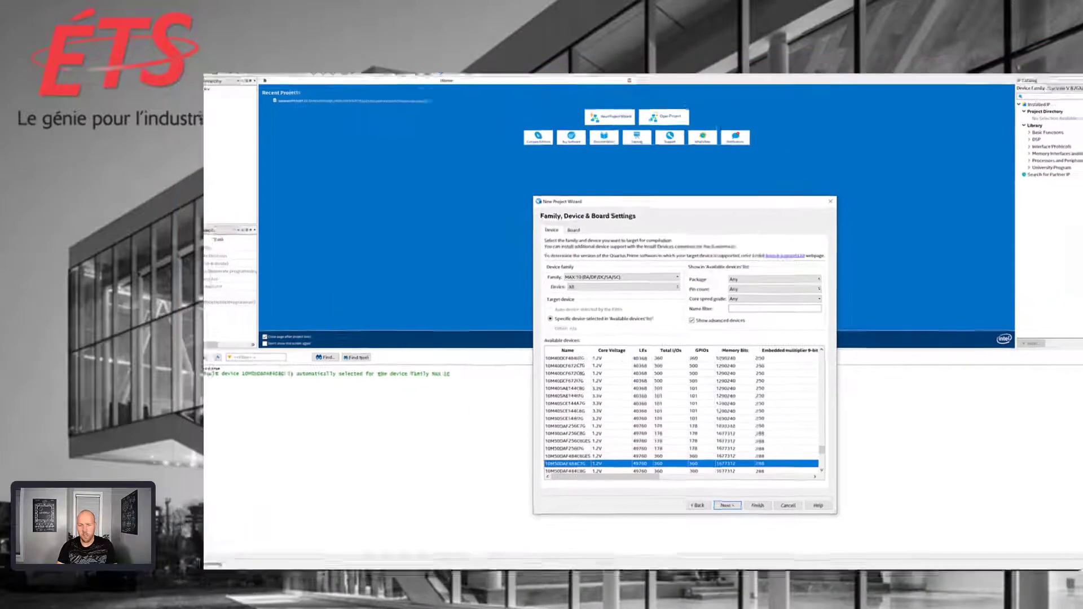
# Switch to Chrome to locate the "Utilisation de Quartus Prime Lite" document on the course's Laboratoires page, and return to Quartus Prime.
pyautogui.moveTo(692, 588)
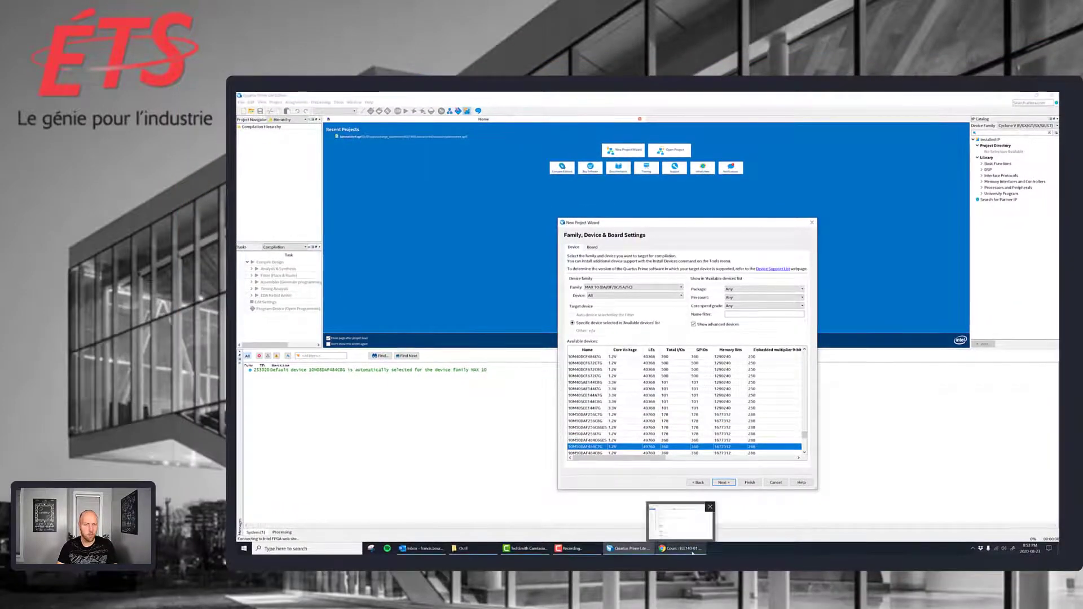
pyautogui.click(693, 553)
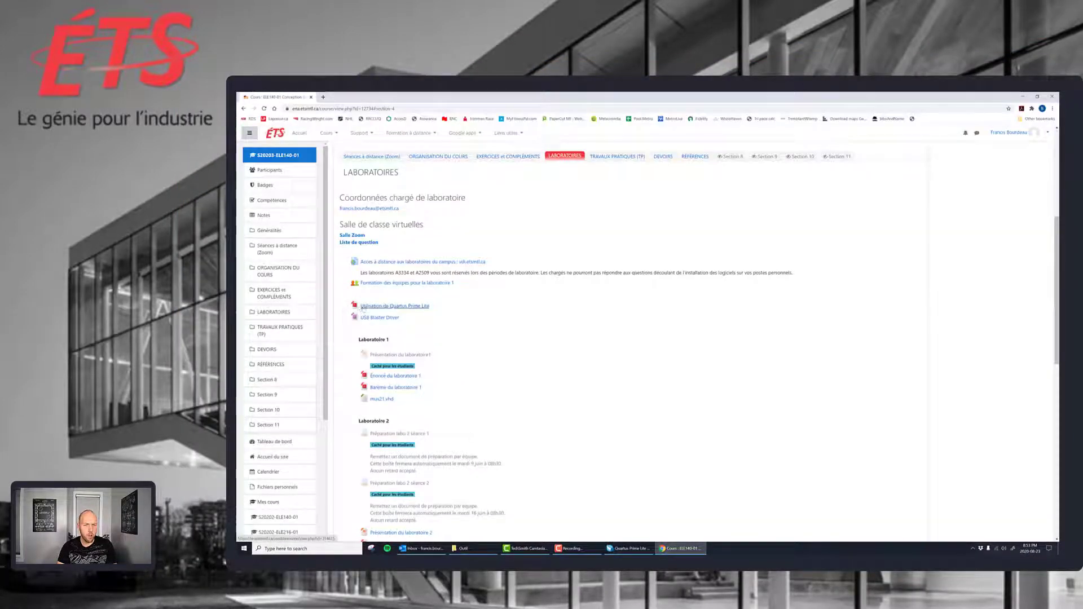
pyautogui.moveTo(361, 307)
pyautogui.mouseDown()
pyautogui.moveTo(453, 306)
pyautogui.moveTo(353, 305)
pyautogui.mouseUp()
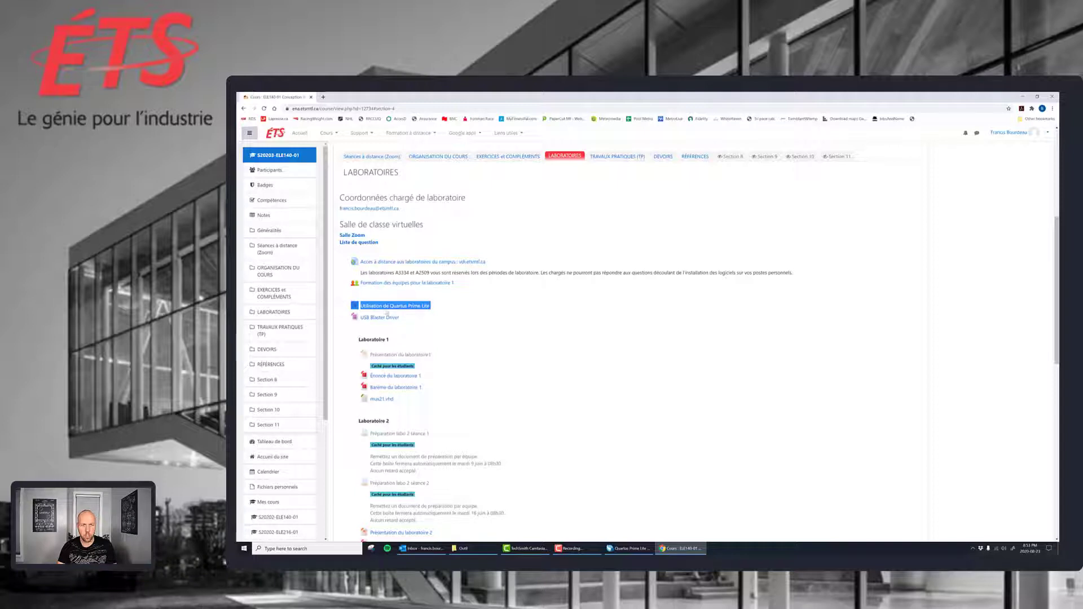
pyautogui.click(450, 325)
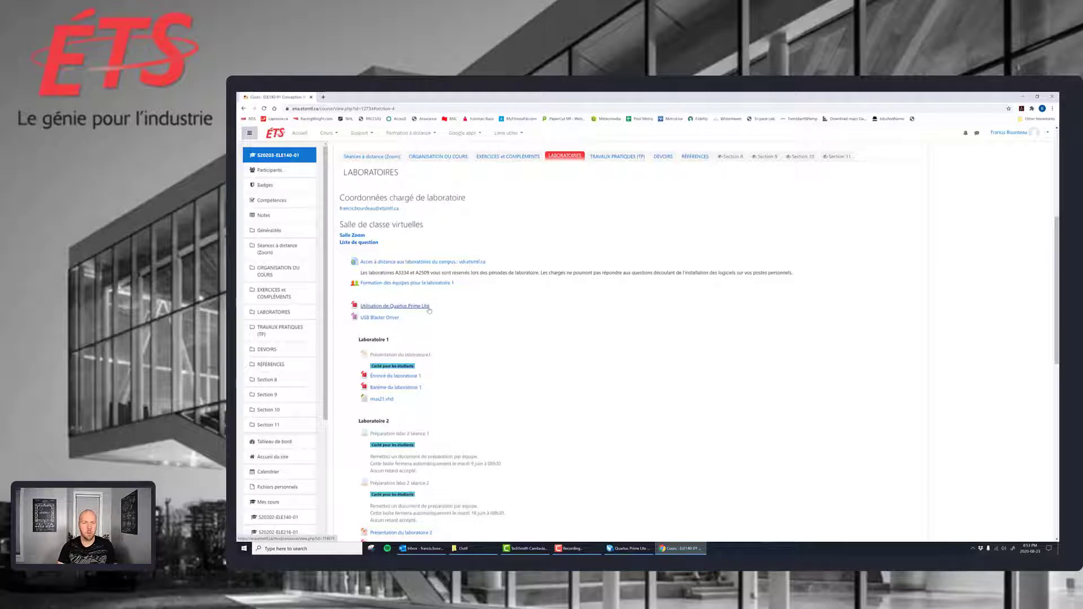
pyautogui.click(572, 548)
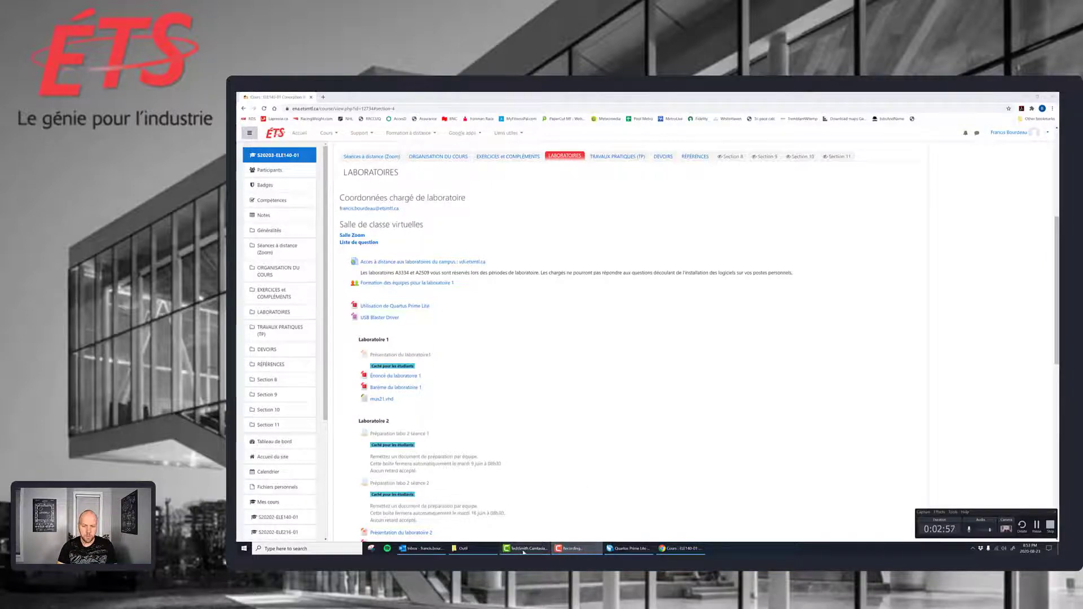
pyautogui.click(630, 549)
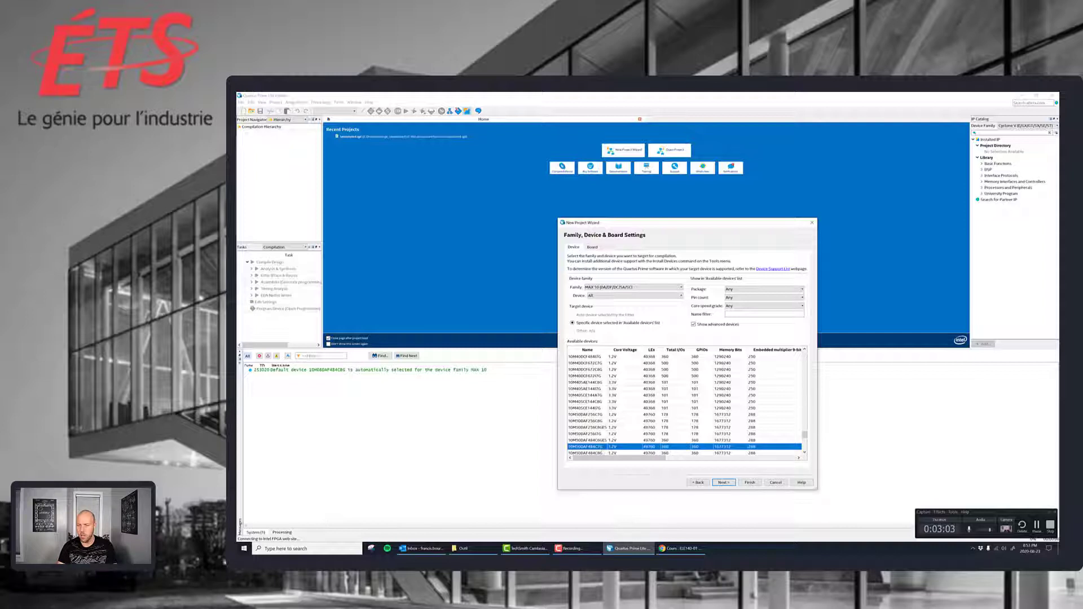
# Finish creating the project with all EDA tools left at None, and switch the Project Navigator to the Files view.
pyautogui.click(724, 483)
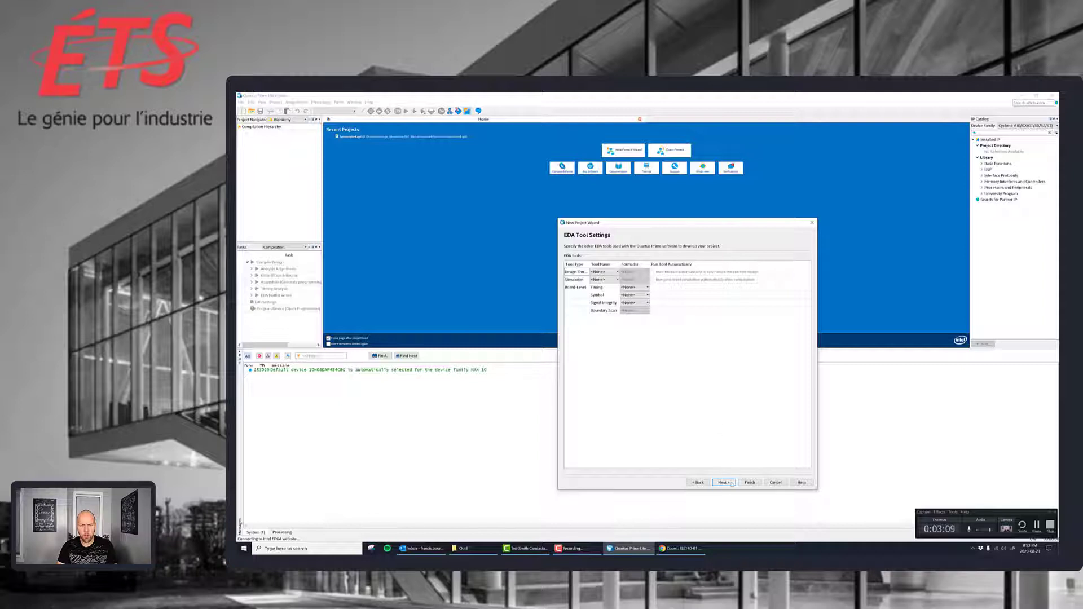
pyautogui.click(748, 483)
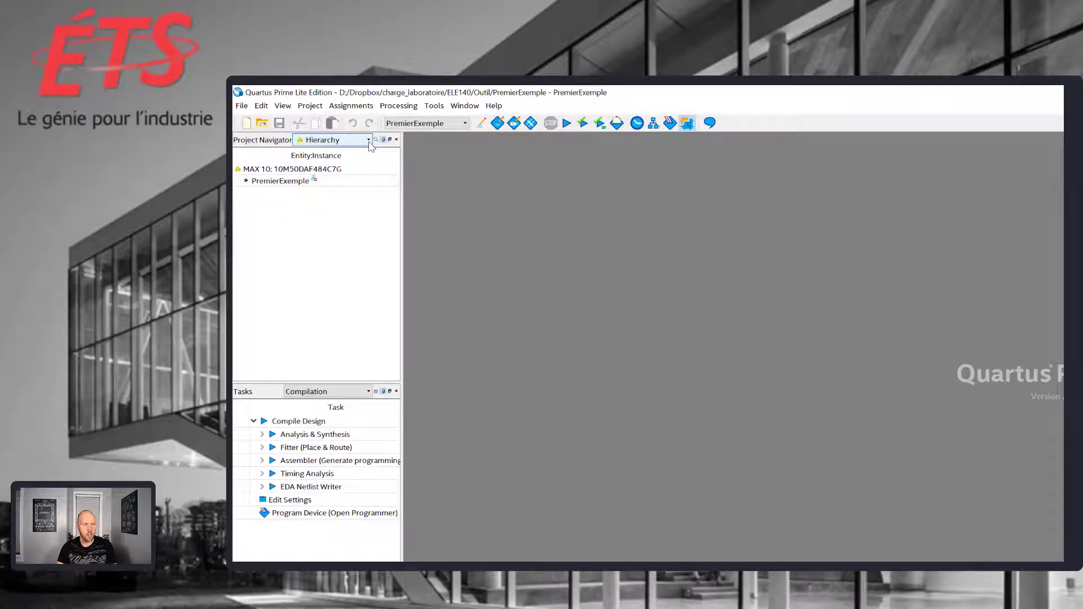
pyautogui.click(369, 141)
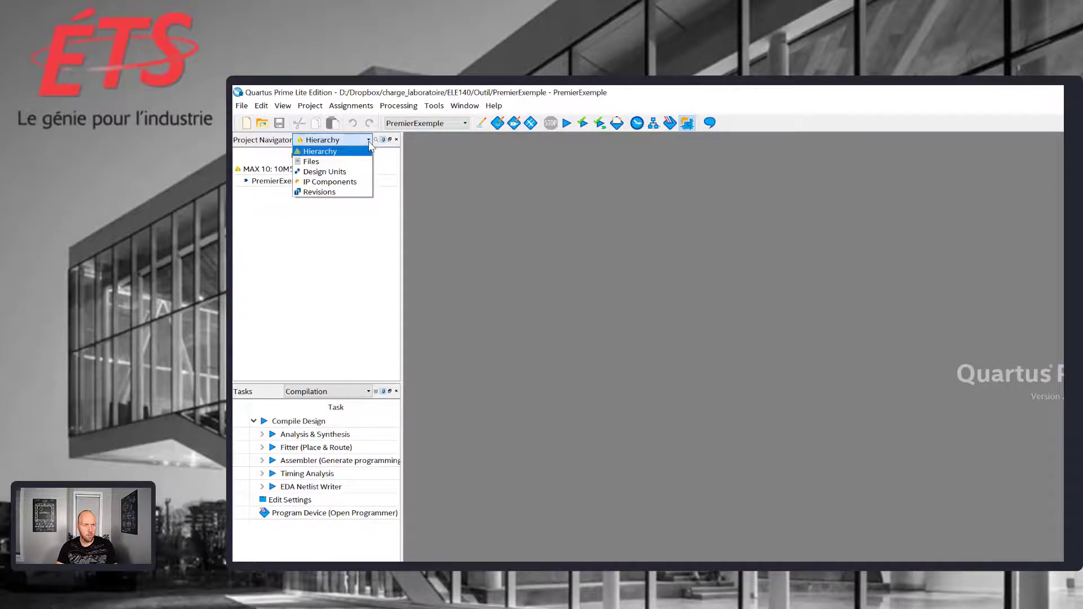
pyautogui.click(346, 162)
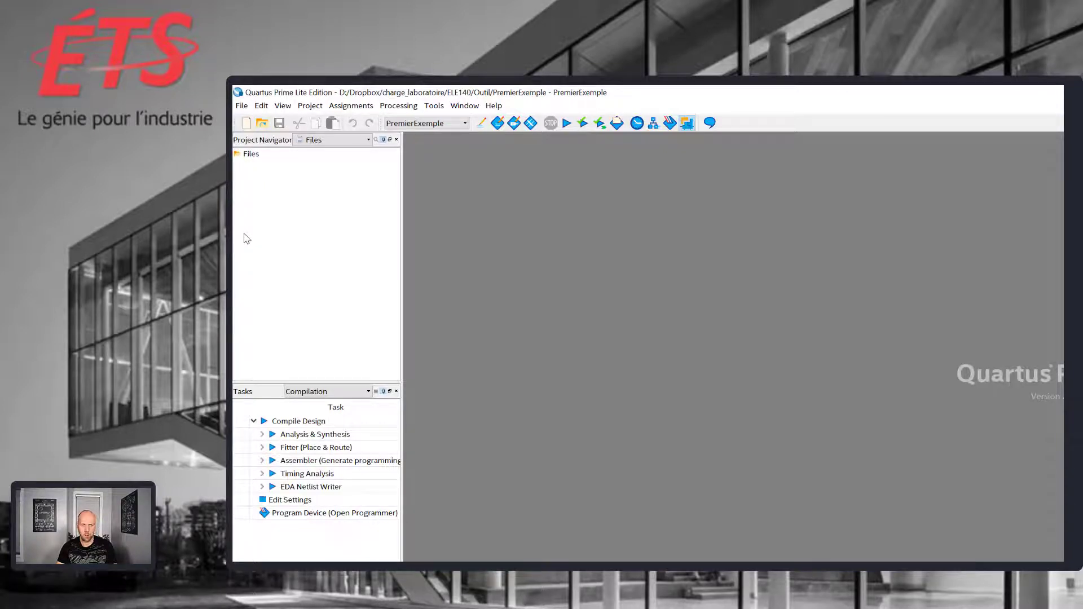
# Create a new Block Diagram/Schematic File in the project and draw a short vertical node wire on its blank sheet.
pyautogui.click(249, 154)
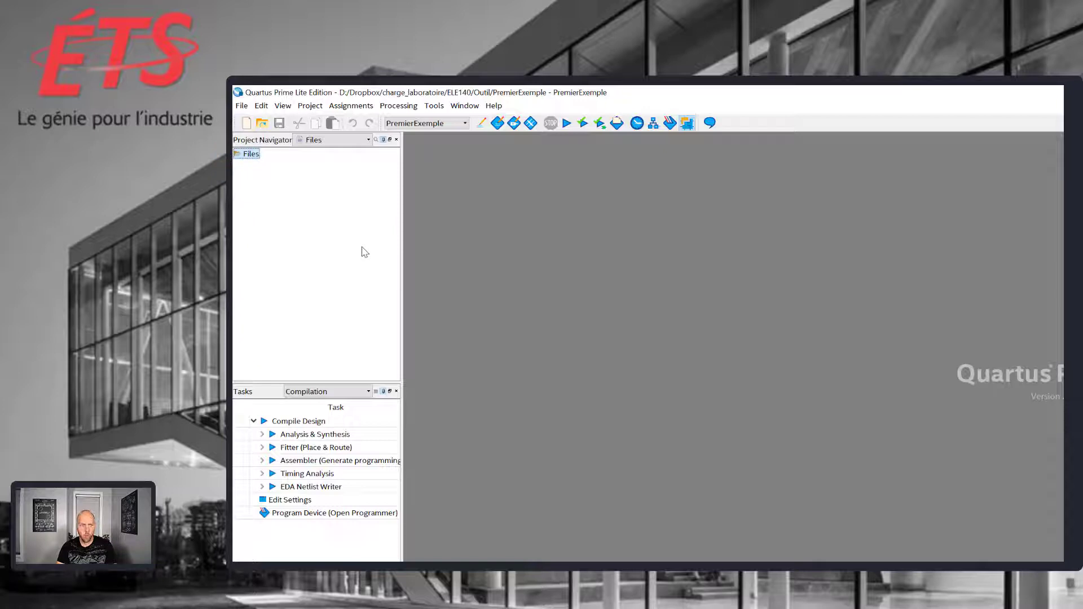
pyautogui.click(242, 106)
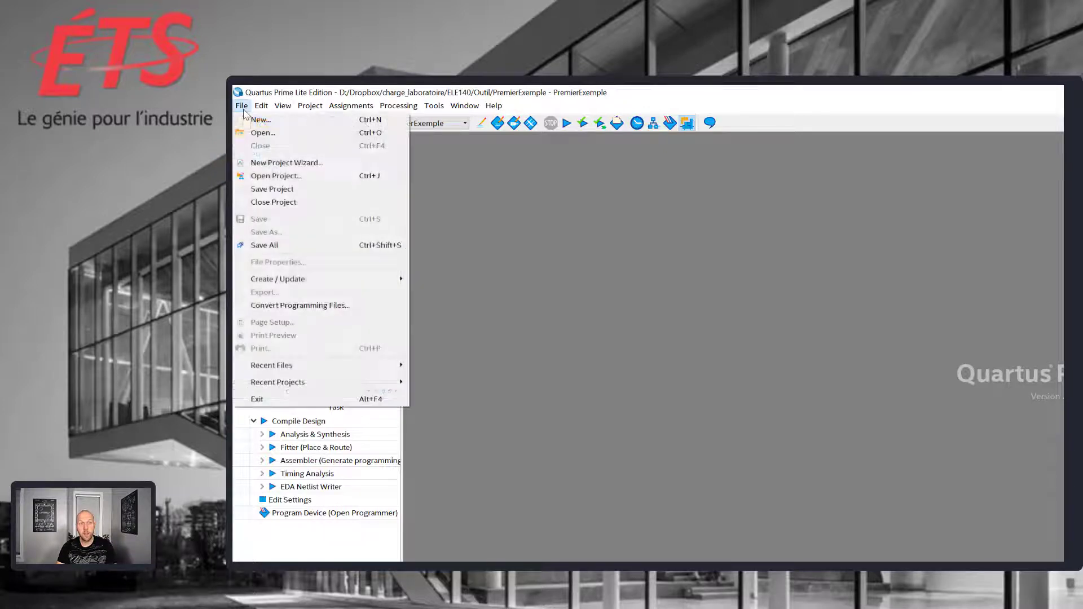
pyautogui.click(259, 120)
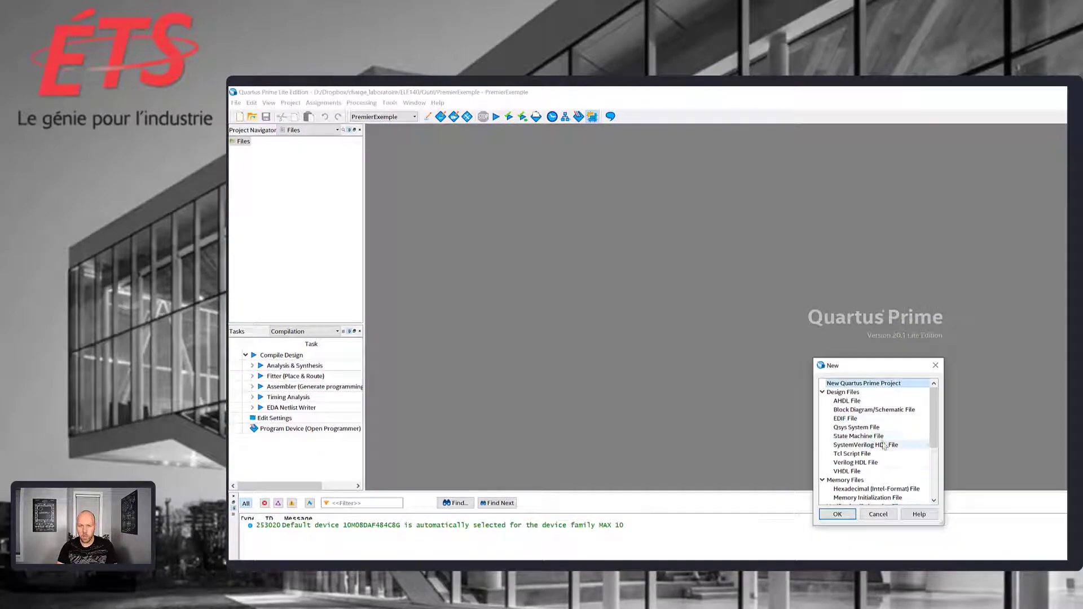
pyautogui.click(865, 473)
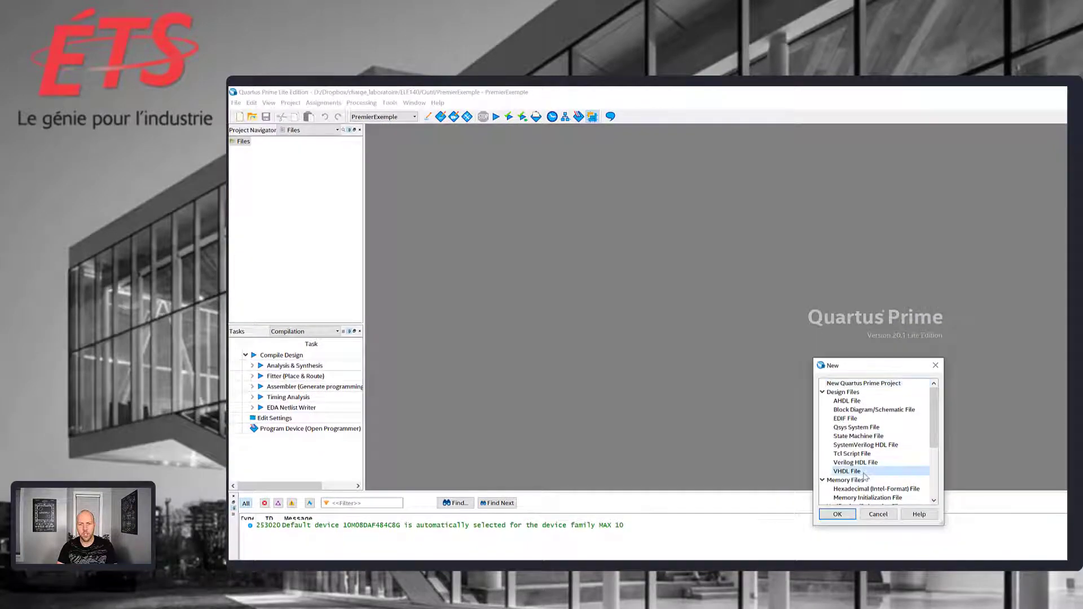
pyautogui.click(913, 411)
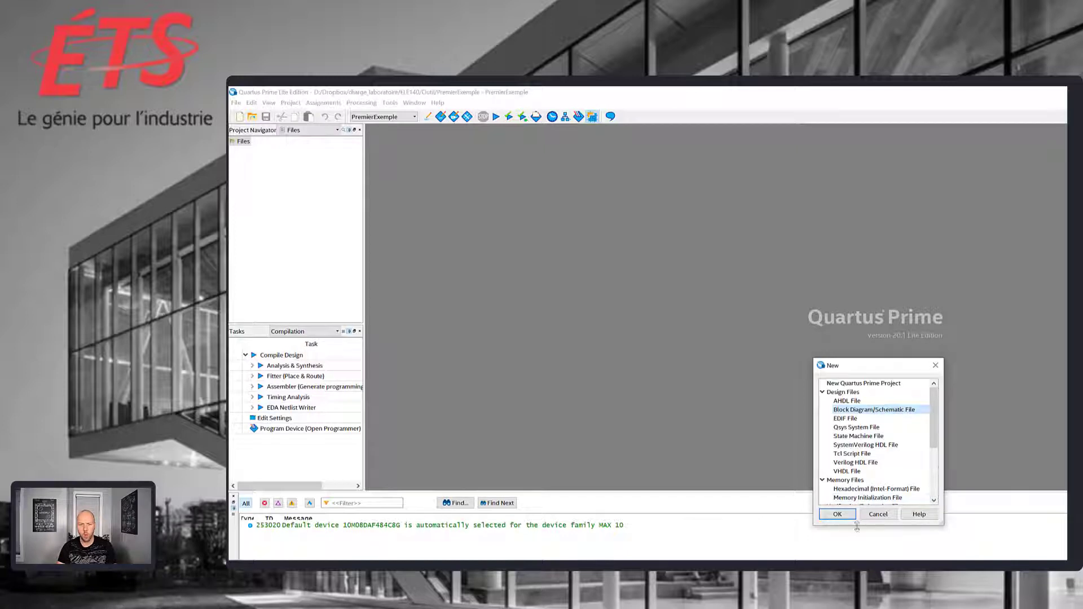
pyautogui.click(837, 515)
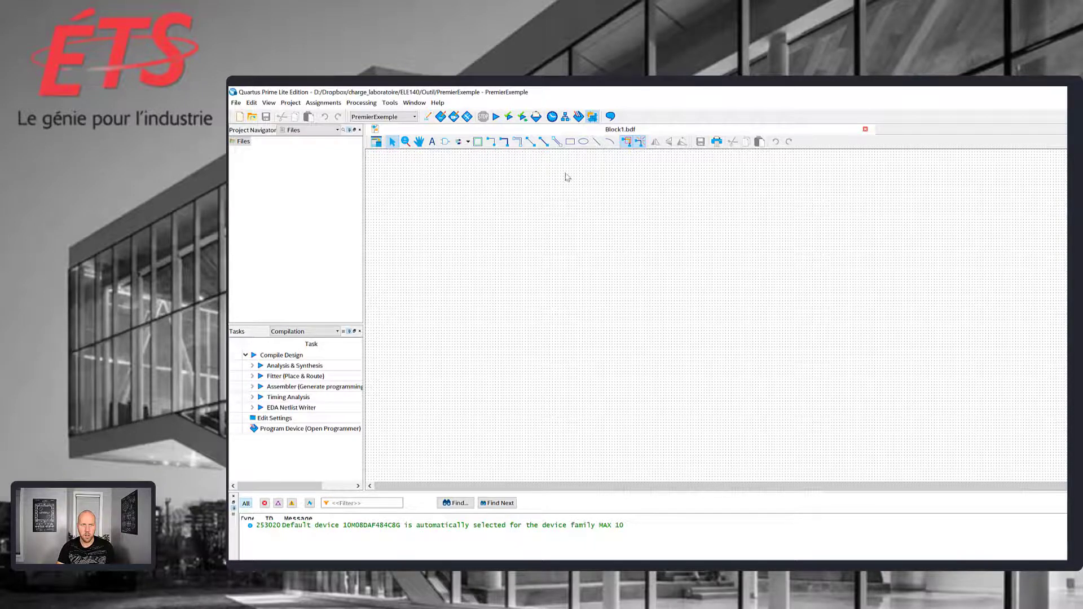
pyautogui.click(495, 142)
pyautogui.moveTo(506, 195); pyautogui.dragTo(506, 217)
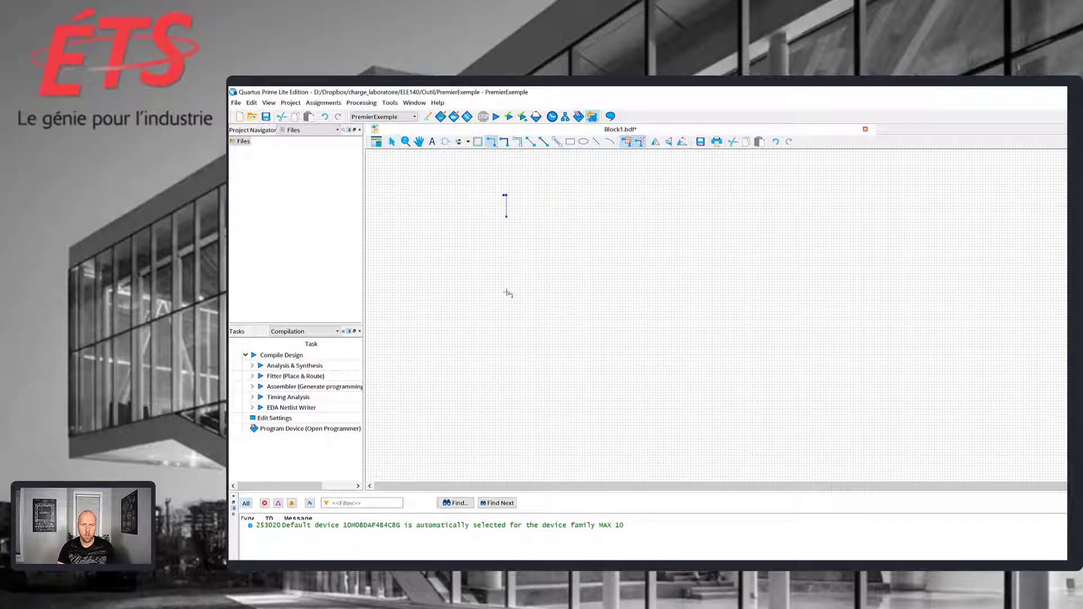
# Save the schematic as design1.bdf in the project's Outil folder with adding to the current project enabled, and select it in the project files.
pyautogui.hotkey('ctrl', 's')
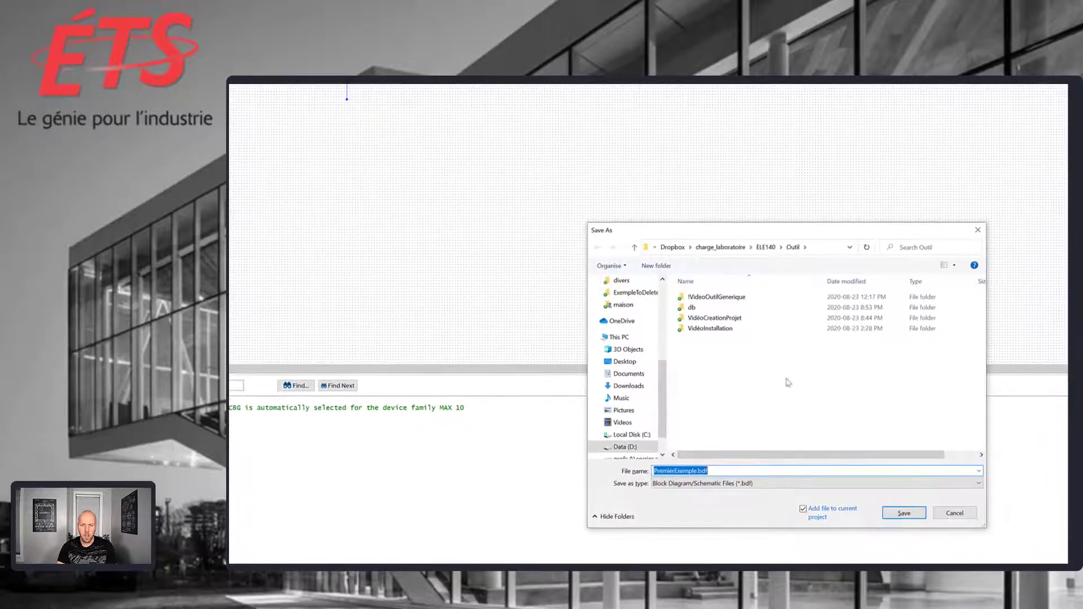
pyautogui.click(699, 471)
pyautogui.doubleClick(698, 471)
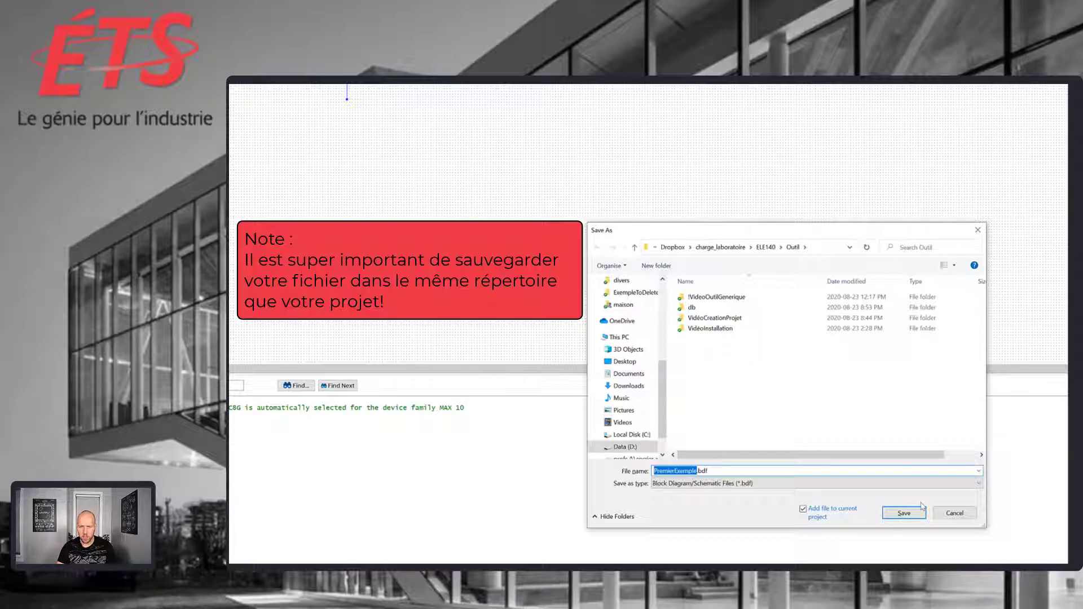
pyautogui.click(774, 470)
pyautogui.hotkey('ctrl', 'shift', 'Right')
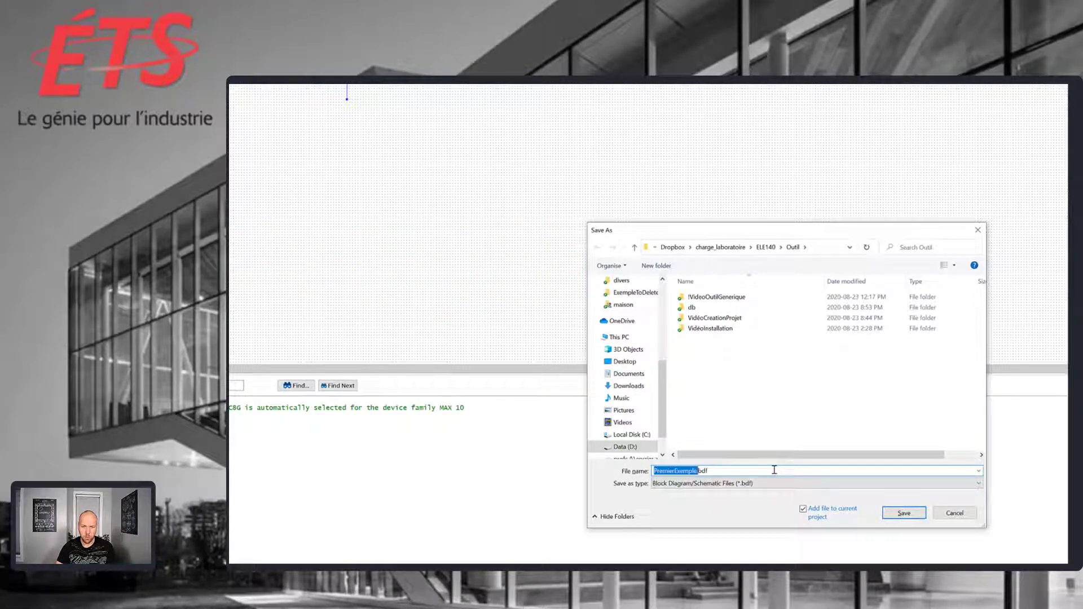
pyautogui.hotkey('shift', 'Left')
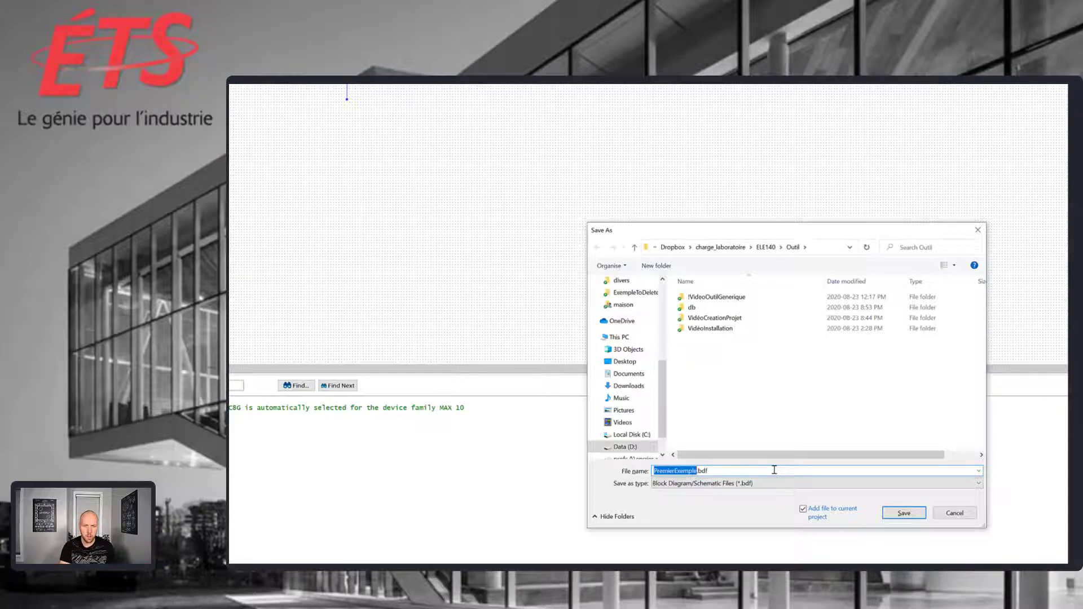
pyautogui.write('desing1')
pyautogui.press('BackSpace')
pyautogui.press('BackSpace')
pyautogui.press('BackSpace')
pyautogui.press('BackSpace')
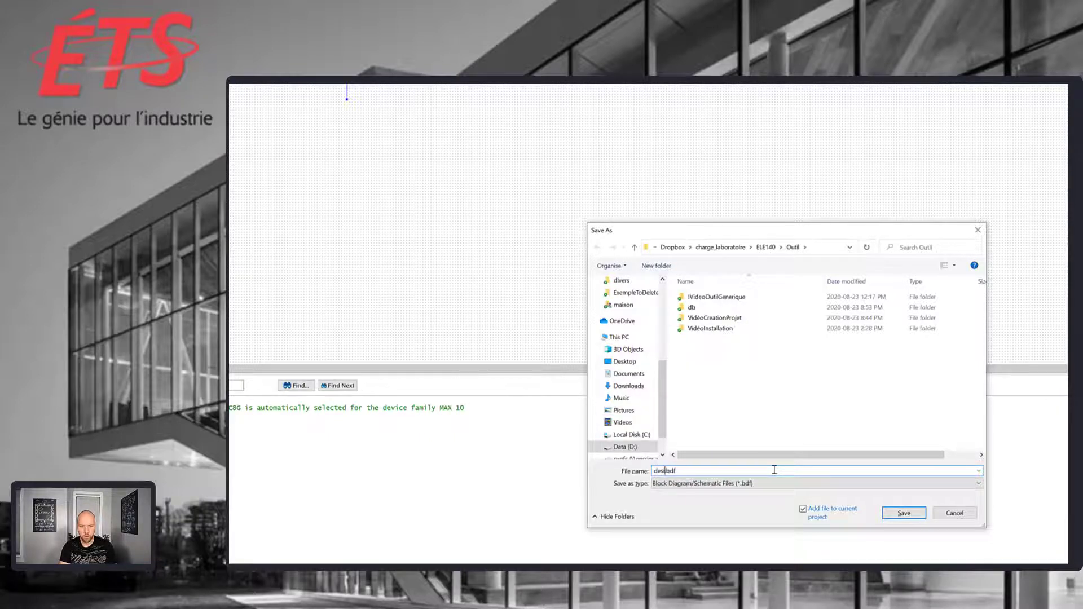
pyautogui.write('ign1')
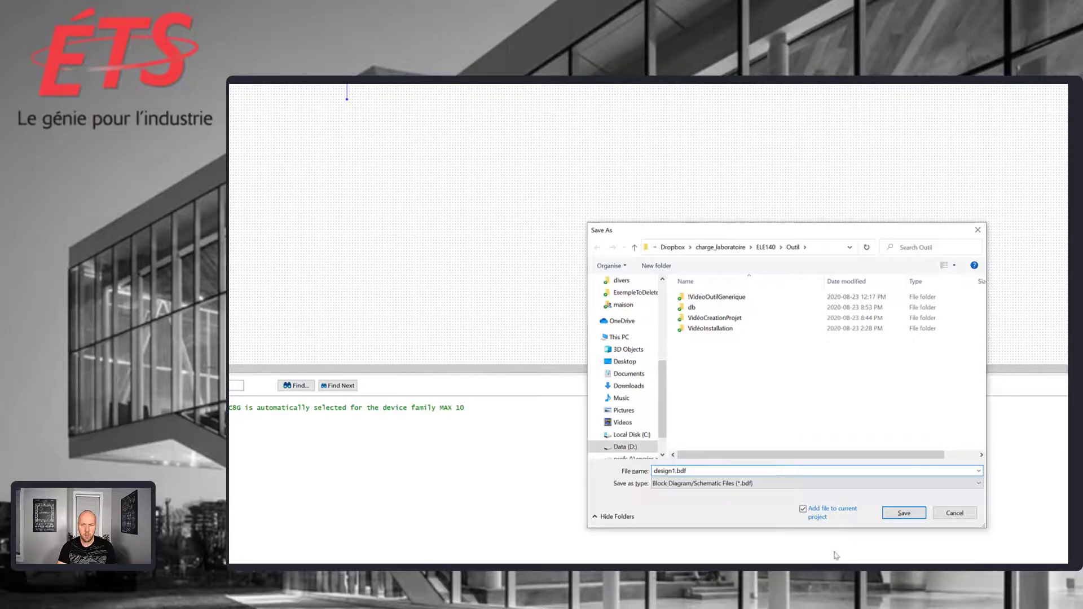
pyautogui.click(866, 491)
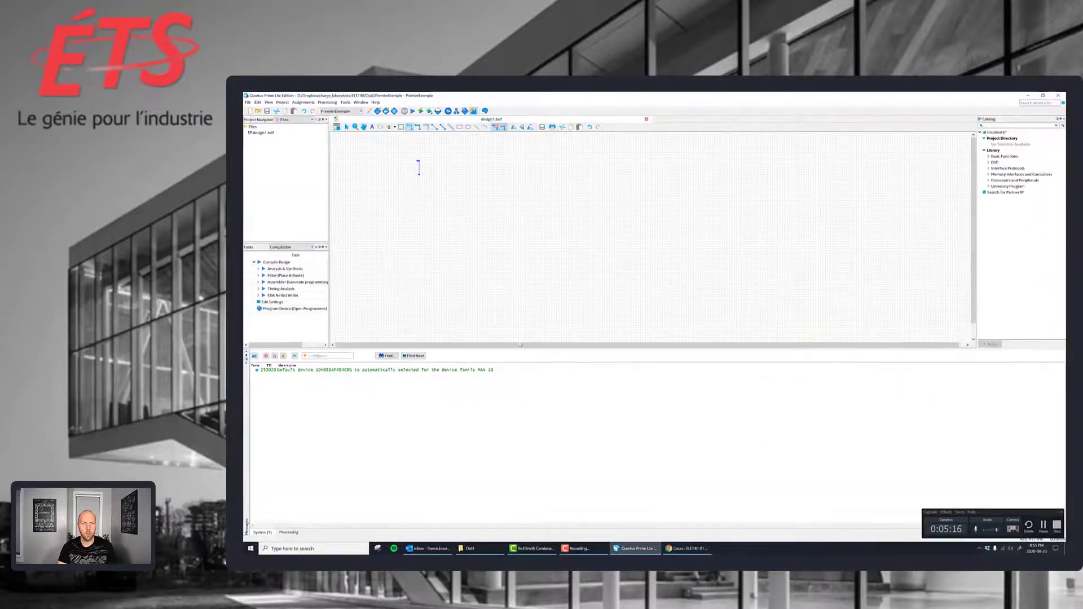
pyautogui.click(263, 133)
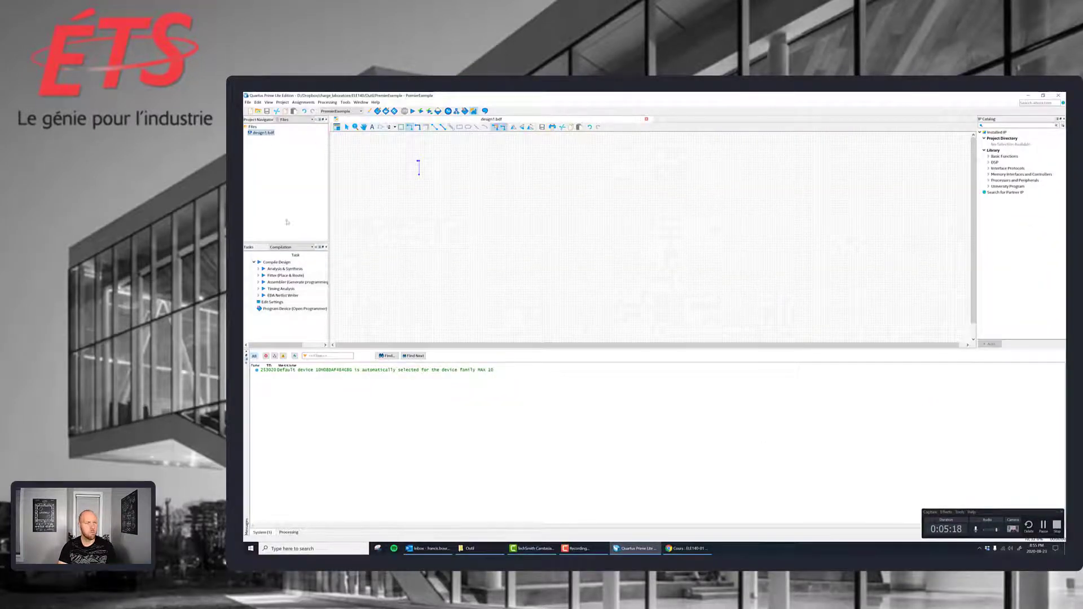